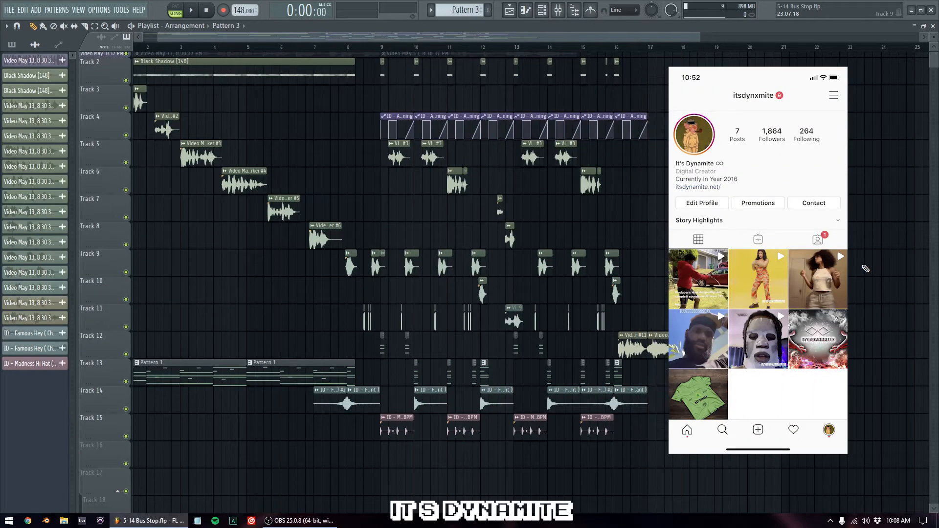
Move the playlist's playback position to the start of bar 9.
scroll(404, 61, "left", 3)
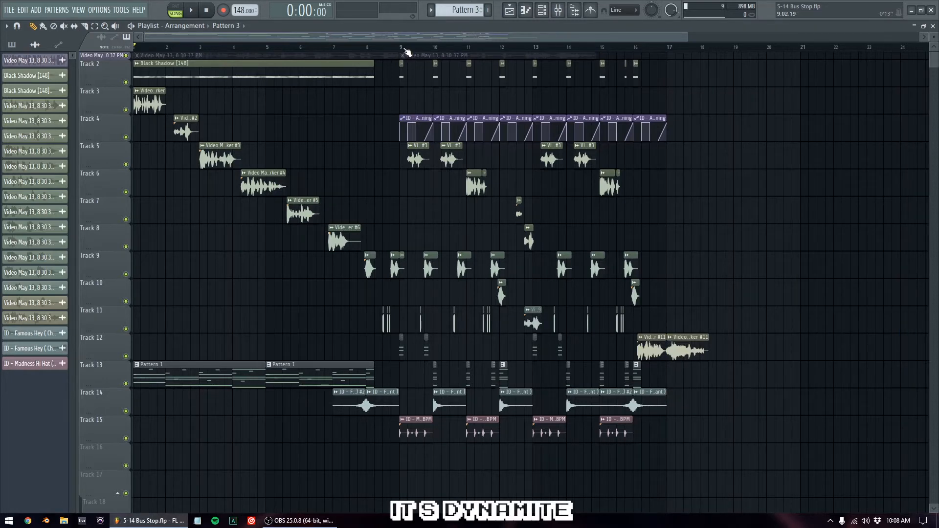
left_click(401, 50)
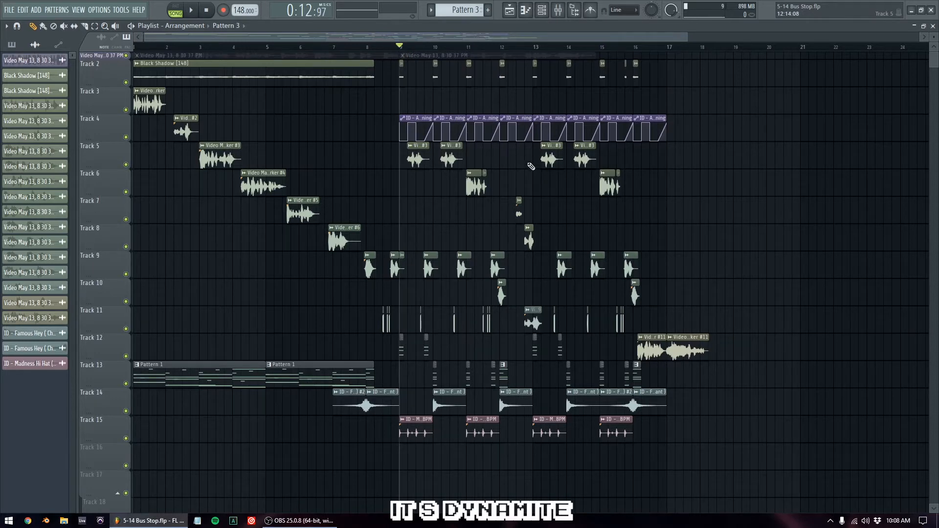
scroll(532, 166, "up", 5)
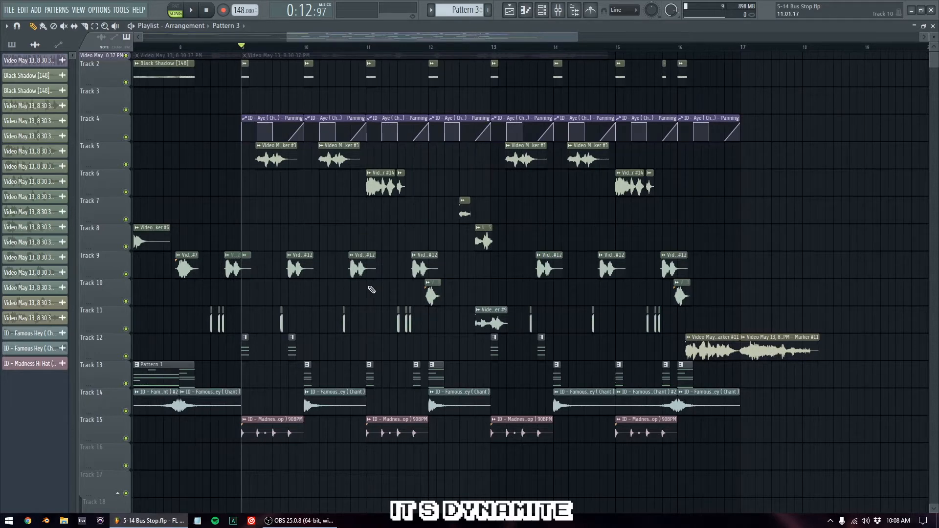
scroll(366, 290, "down", 3)
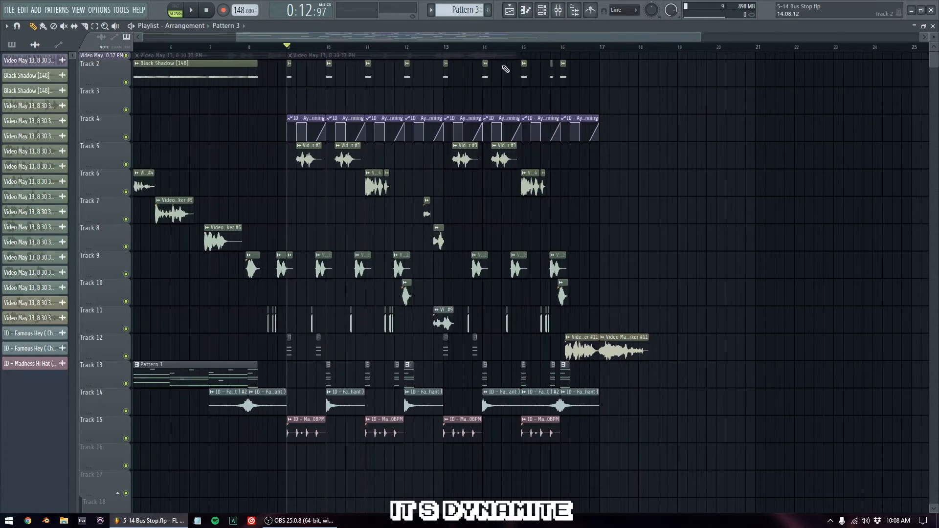
Load Edison into the Master mixer track's first effect slot, arm it to record on play, and close the open windows.
left_click(558, 12)
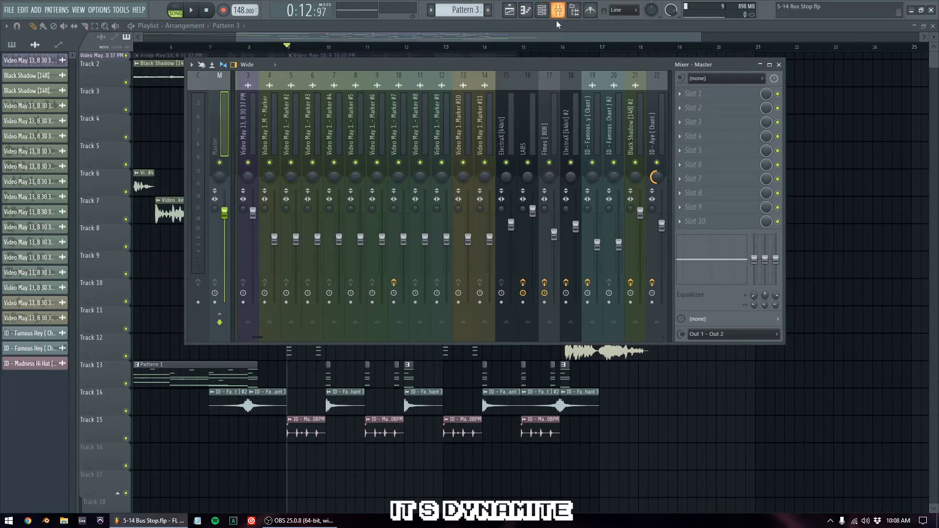
left_click(685, 95)
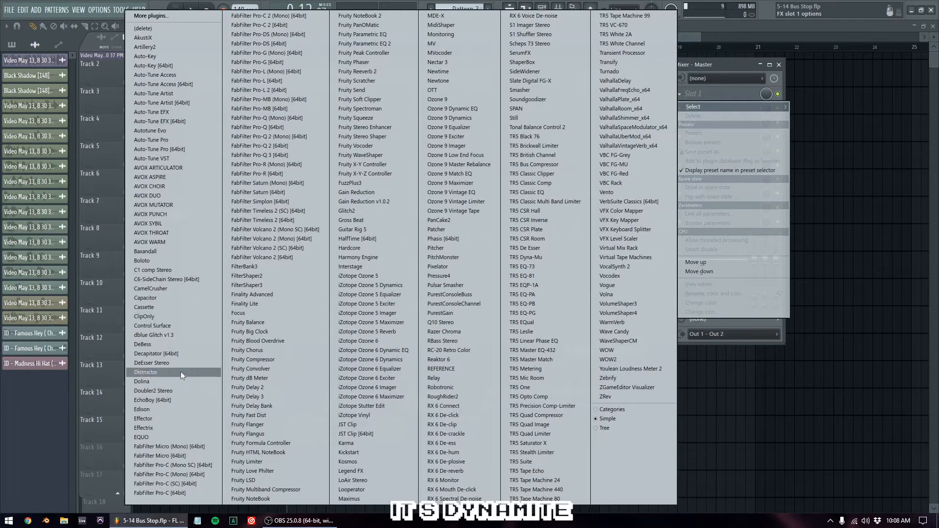
left_click(169, 412)
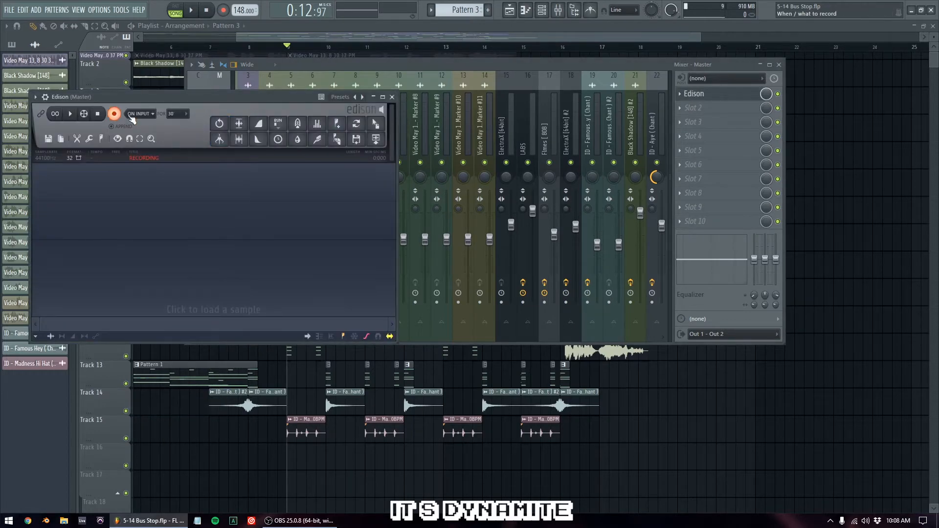
left_click(114, 114)
left_click(140, 113)
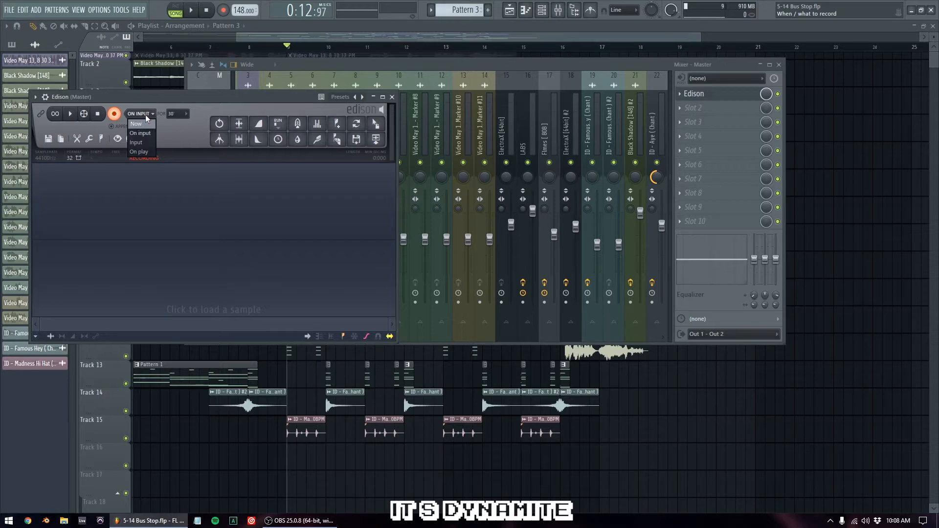
left_click(146, 152)
key("F12")
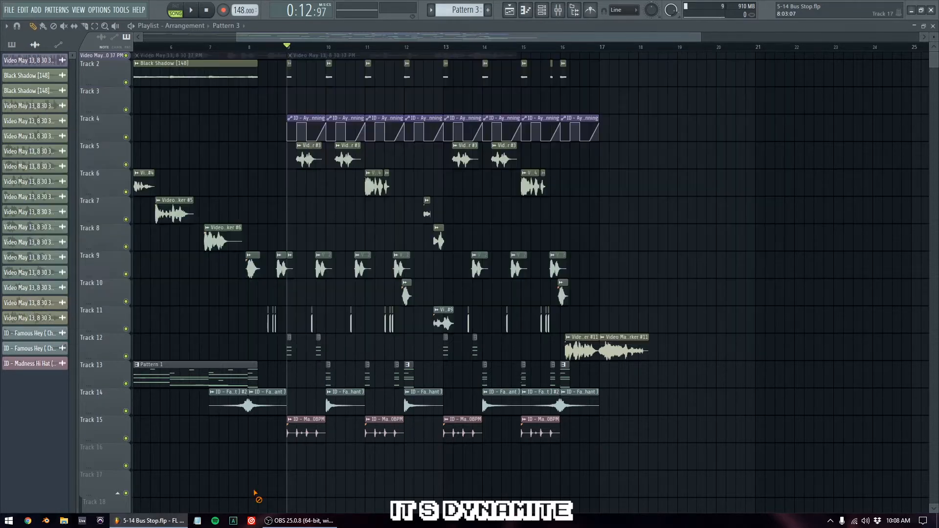
Select the playlist range from bar 9 to bar 17 and solo Track 15.
left_click_drag(287, 47, 606, 73)
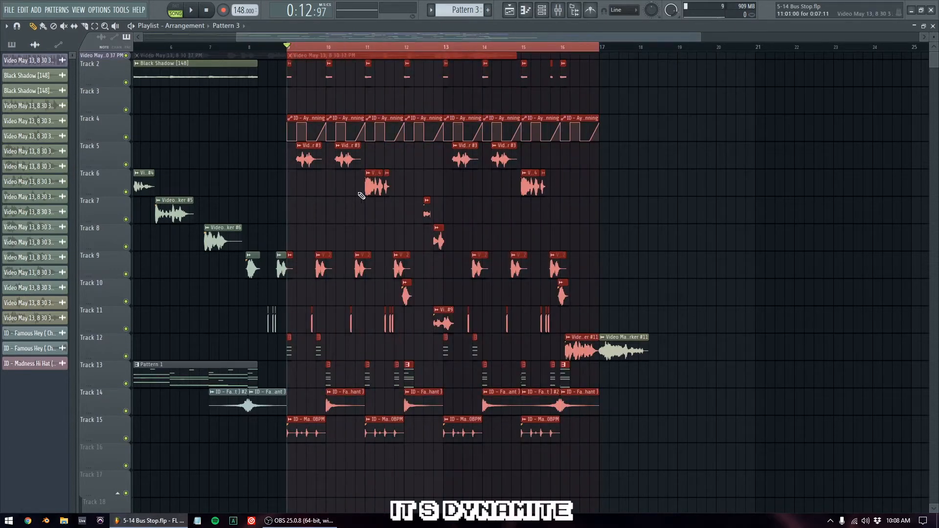
right_click(126, 439)
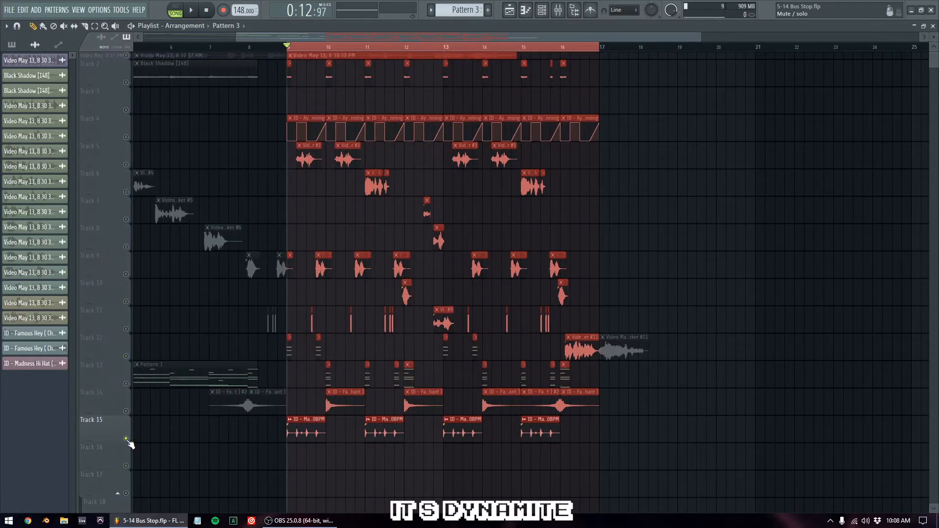
scroll(469, 360, "up", 3)
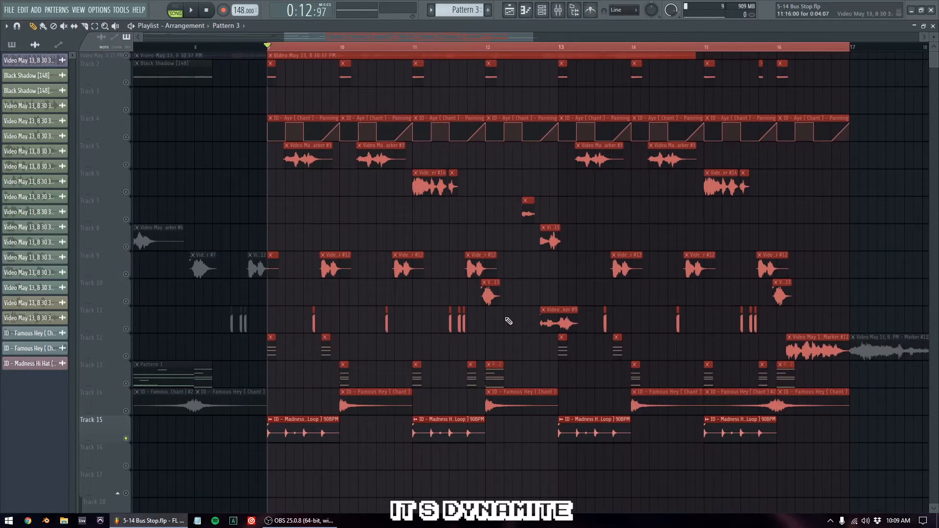
scroll(490, 343, "up", 1)
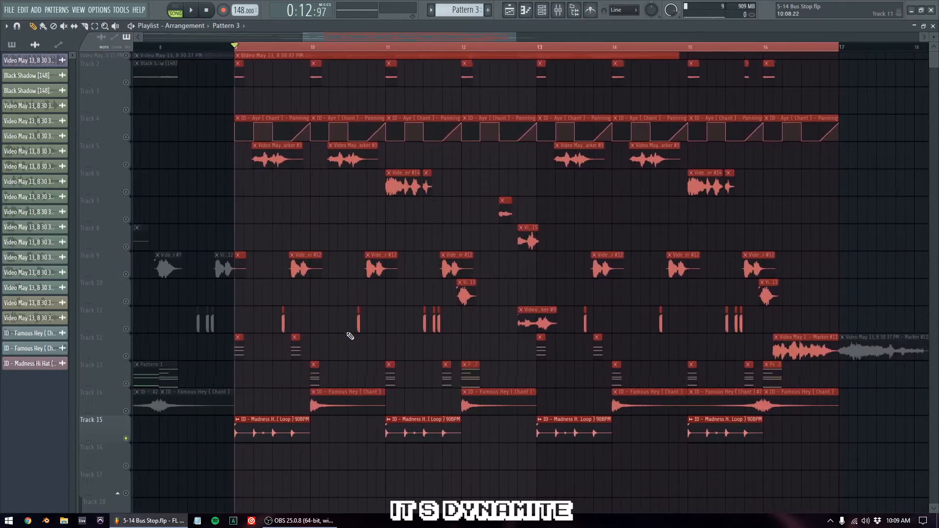
scroll(323, 337, "up", 2)
scroll(294, 339, "down", 4)
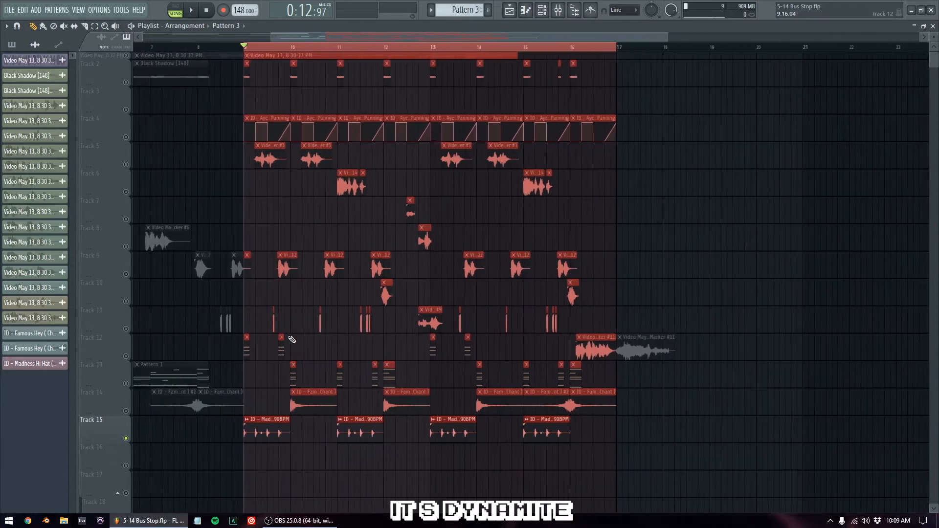
Place Pattern 3 on Track 16 at bar 9, then solo that track and unmute Track 4's panning automation.
left_click(11, 44)
left_click(45, 140)
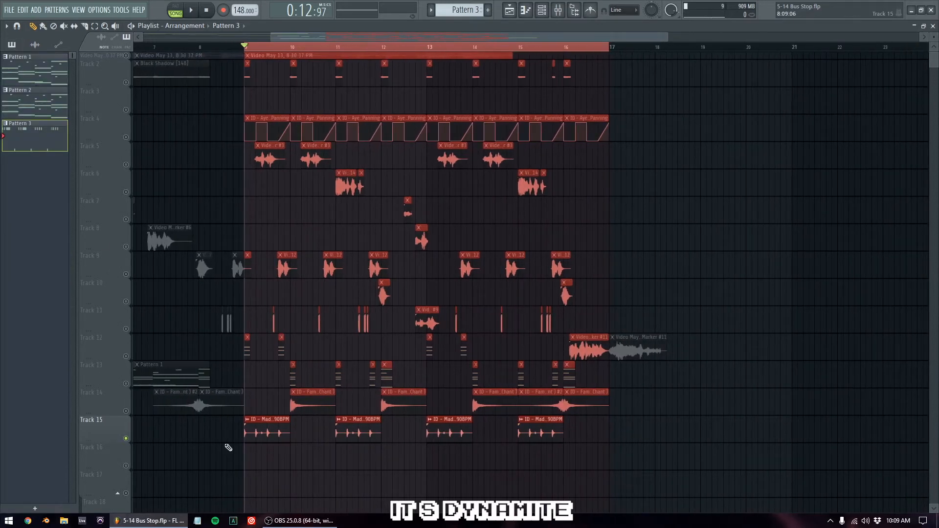
left_click(249, 462)
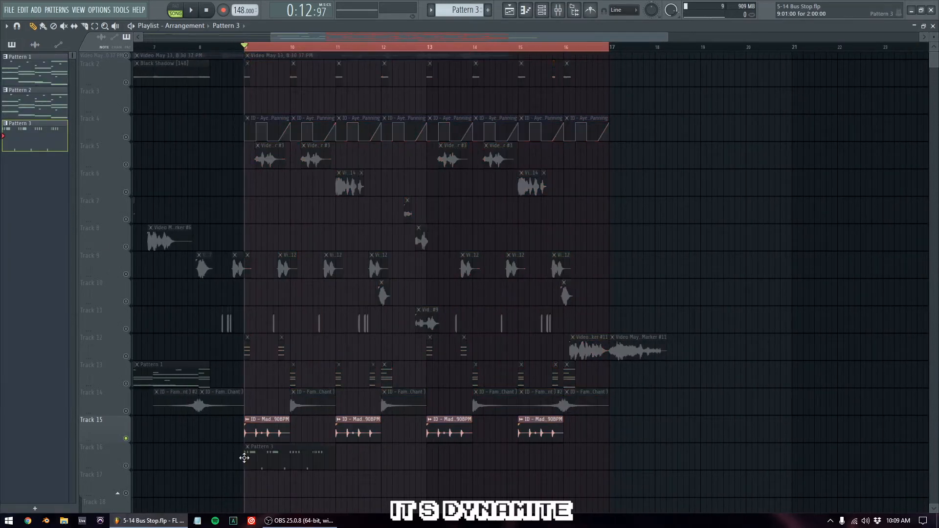
right_click(126, 466)
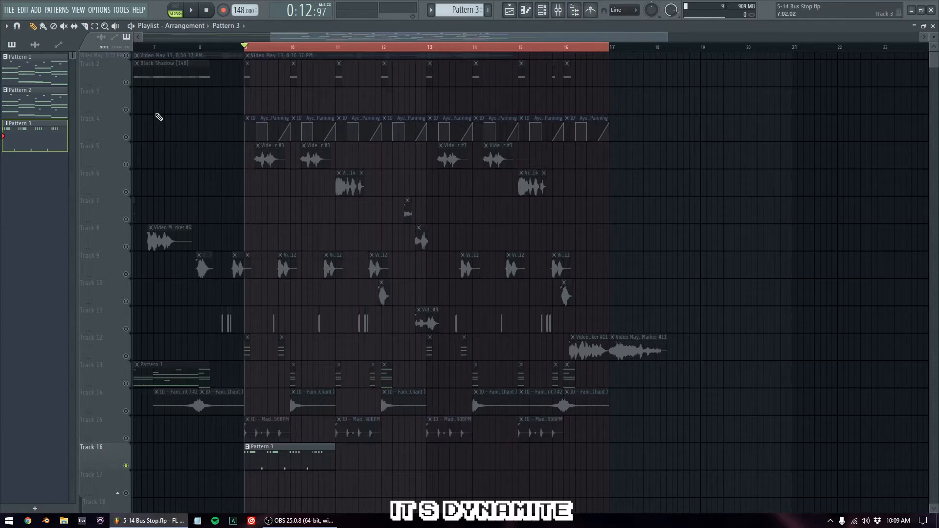
left_click(127, 137)
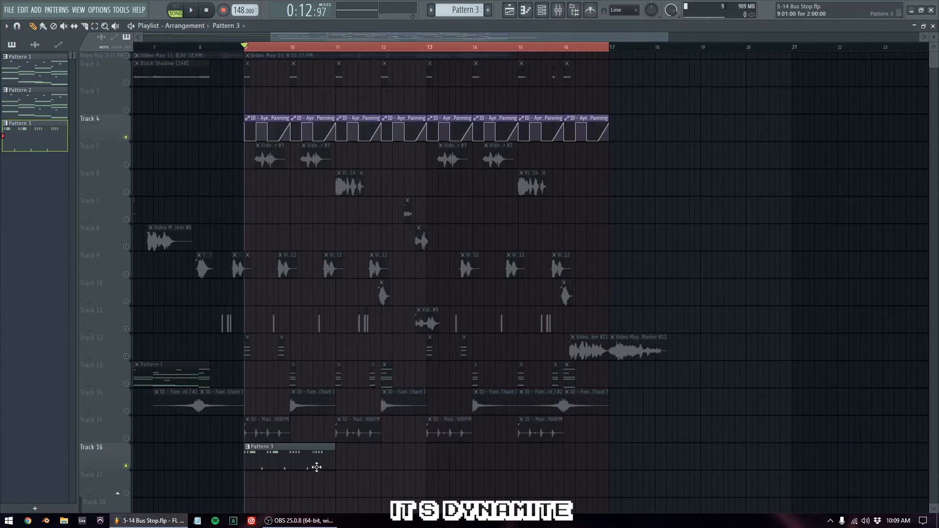
Add three more back-to-back Pattern 3 clips on Track 16 up to bar 17 and extend the time selection to bar 18.
left_click(359, 454)
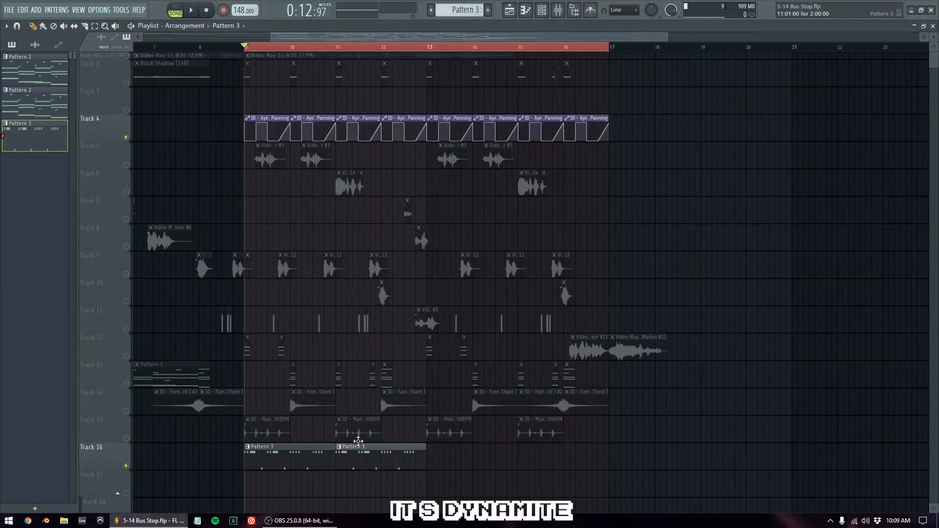
left_click(456, 454)
left_click(533, 454)
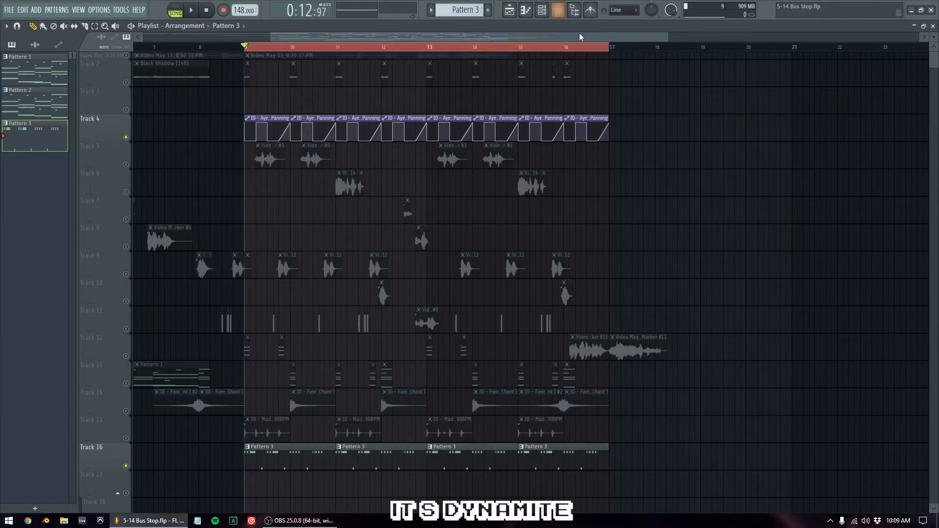
left_click_drag(611, 56, 657, 55)
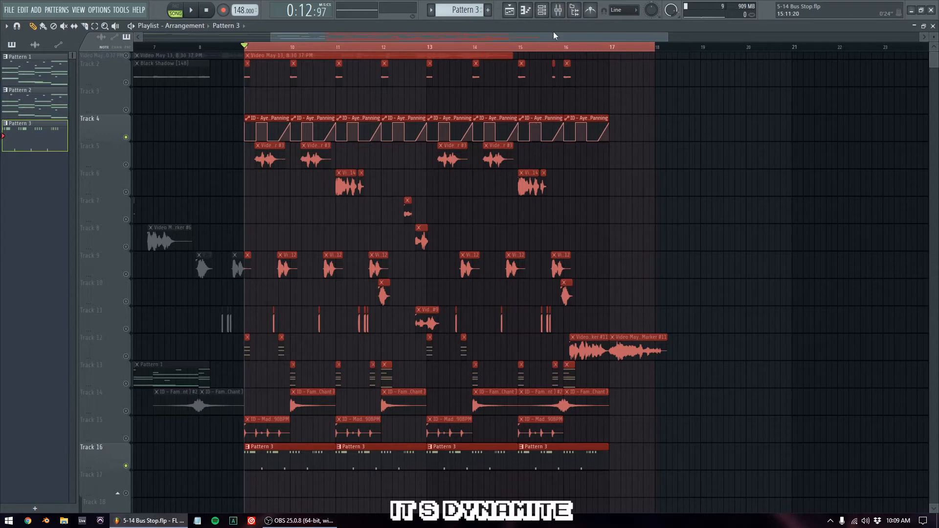
Open Edison on the Master track and record the song playback of the selected bars, stopping after the chant tail.
left_click(564, 11)
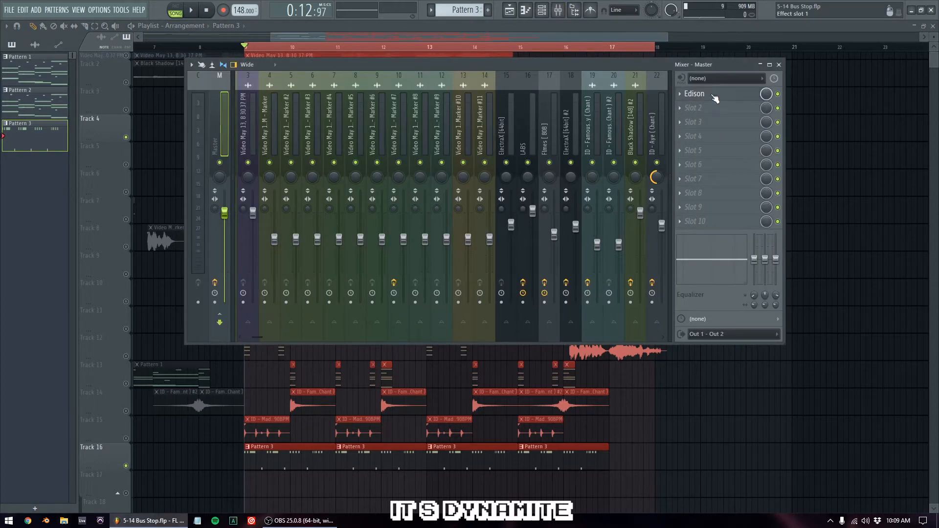
left_click(713, 96)
left_click(192, 11)
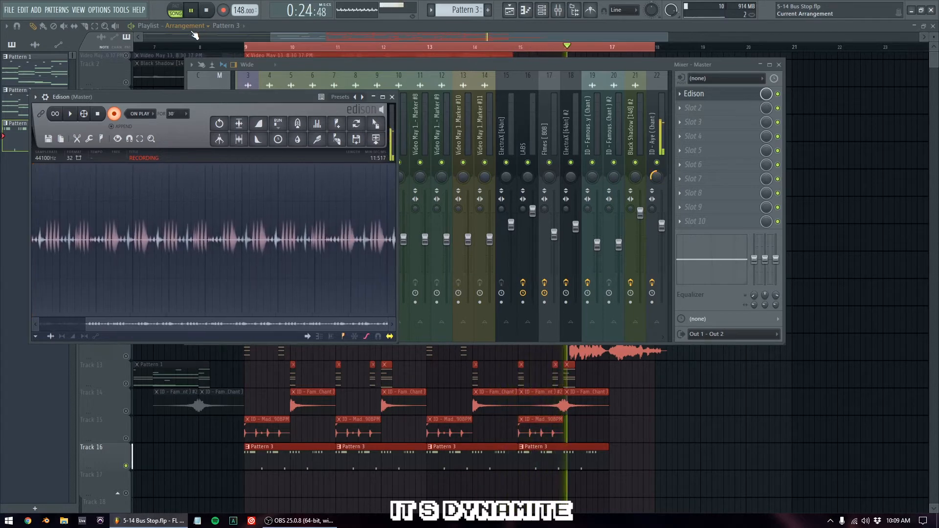
left_click(208, 12)
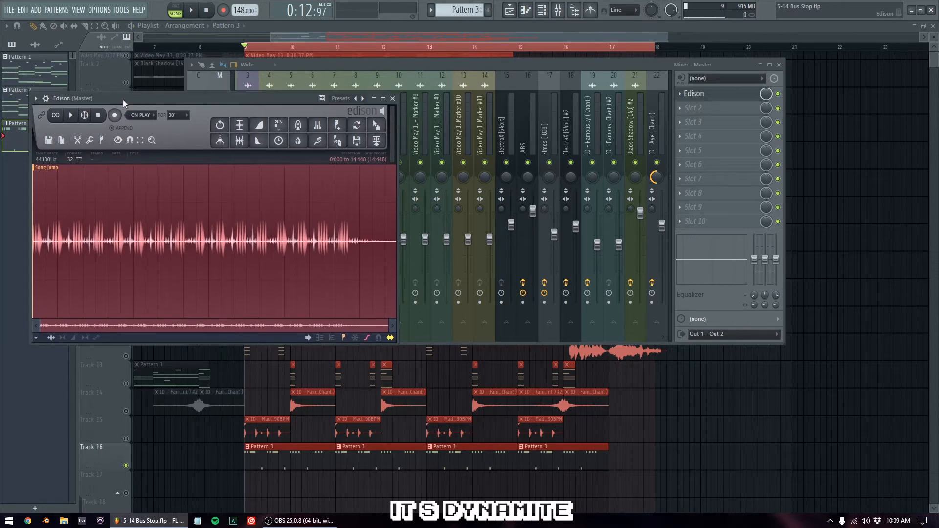
Normalize the whole recording in Edison.
left_click_drag(123, 98, 253, 145)
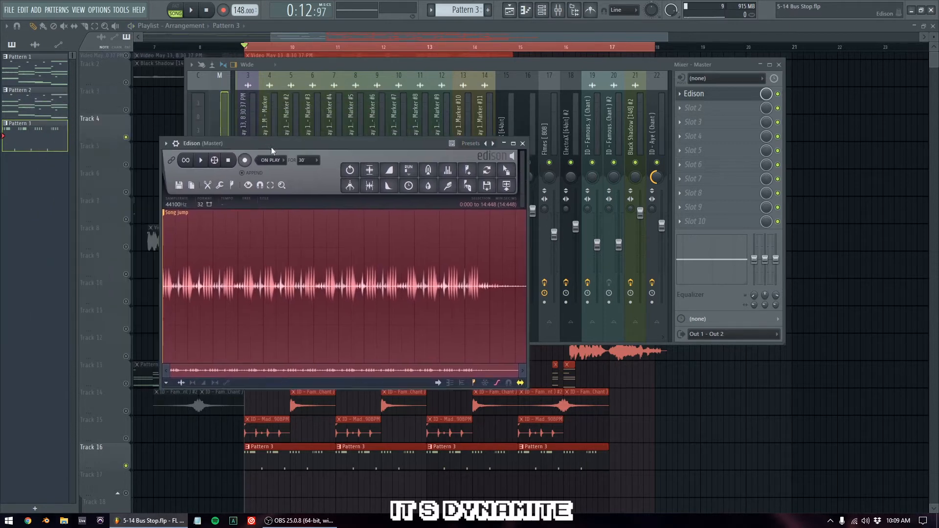
left_click(208, 188)
left_click(218, 185)
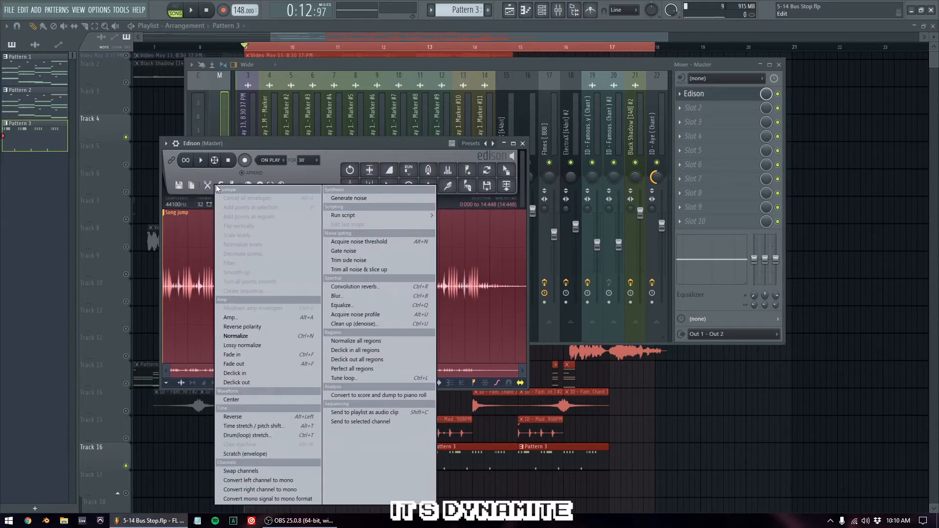
left_click(208, 187)
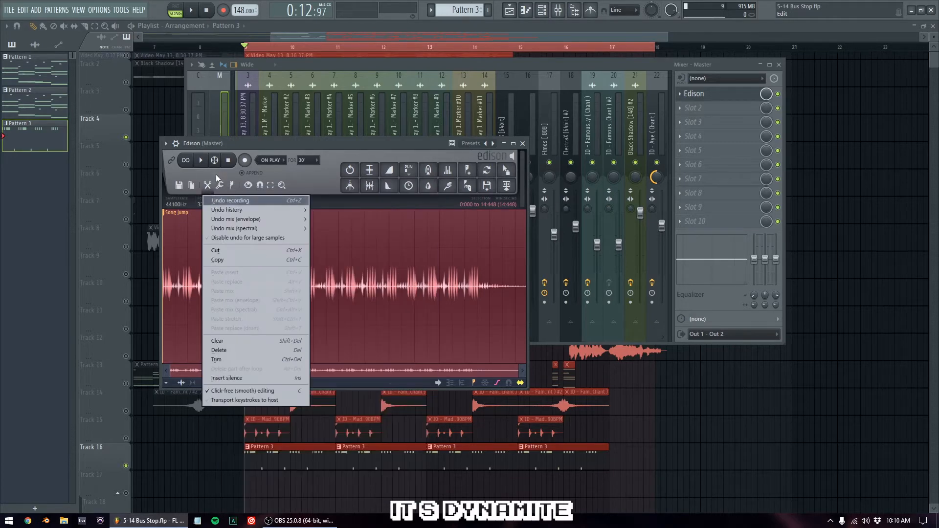
left_click(217, 185)
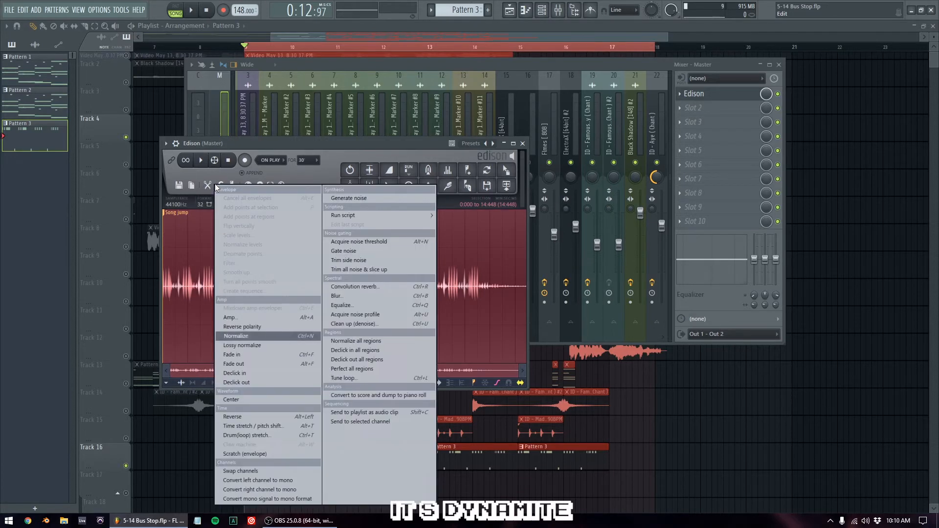
left_click(237, 336)
scroll(265, 233, "up", 4)
scroll(271, 247, "down", 3)
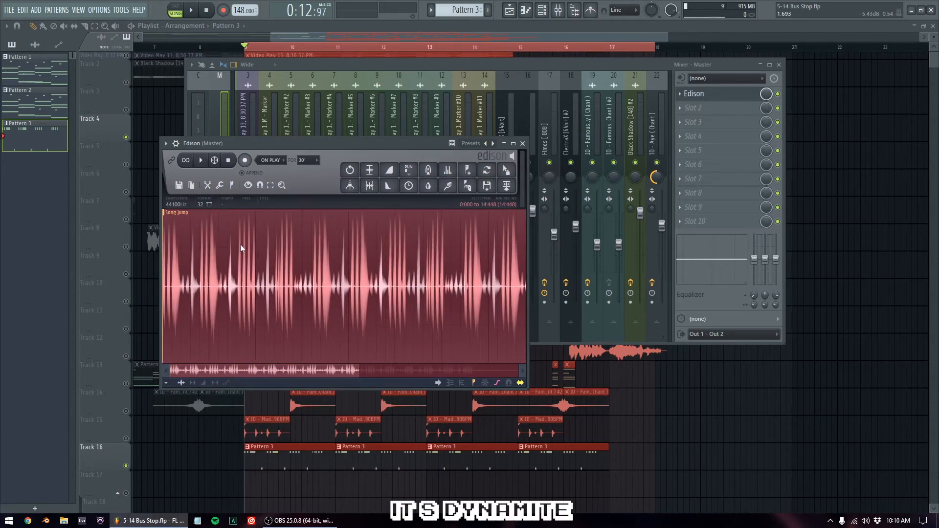
Title the sample Aye Chant Chop Loop and apply the project's default tempo of 148 BPM in its properties.
key("F2")
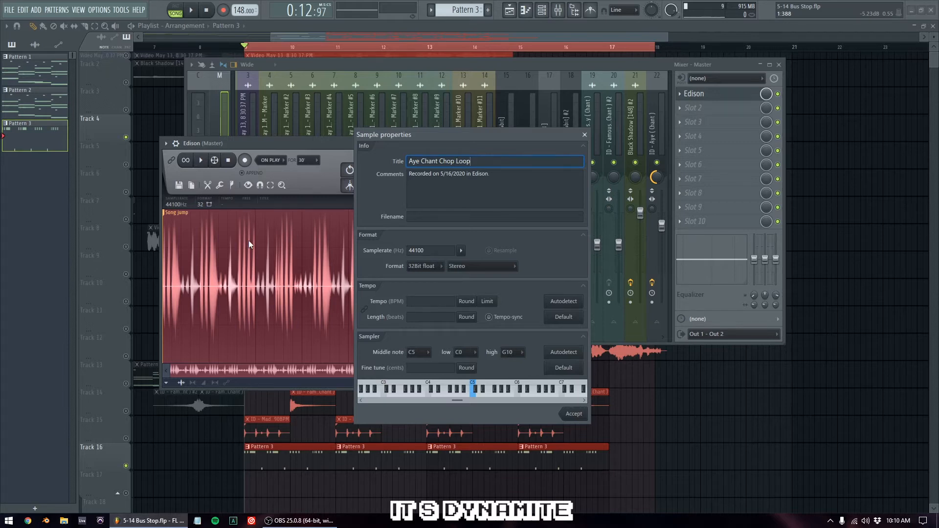
left_click(564, 317)
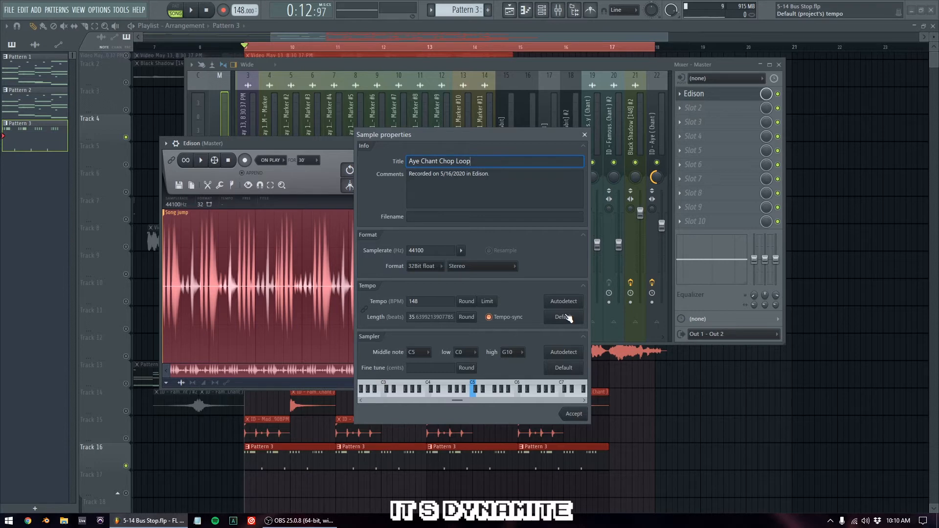
left_click(574, 415)
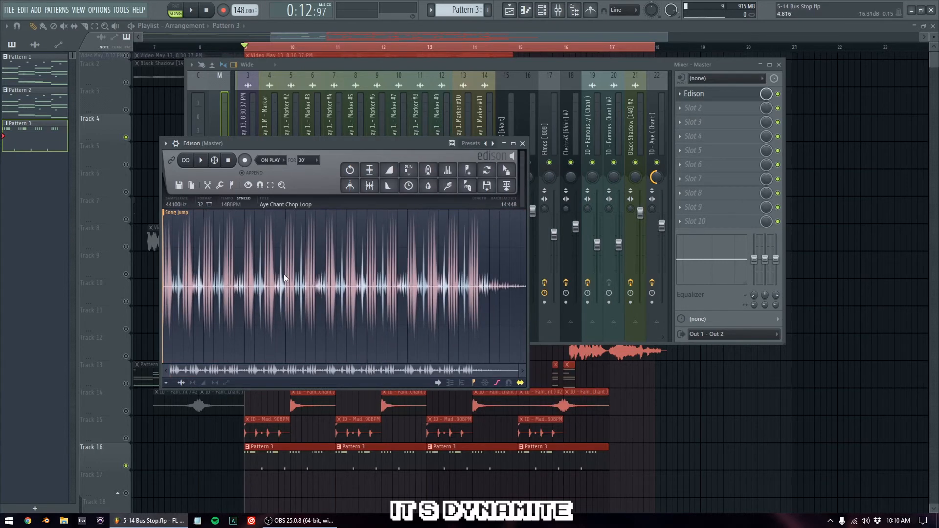
Play the recording's fading tail from about 12.56 seconds to the end to check it, and clear the selection.
scroll(470, 293, "up", 5)
scroll(478, 284, "up", 1)
left_click_drag(386, 286, 391, 287)
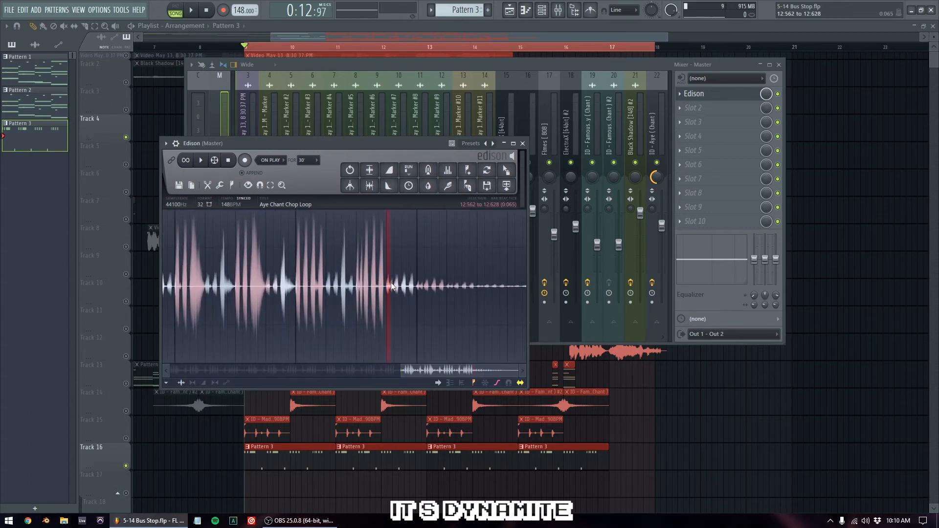
key("space")
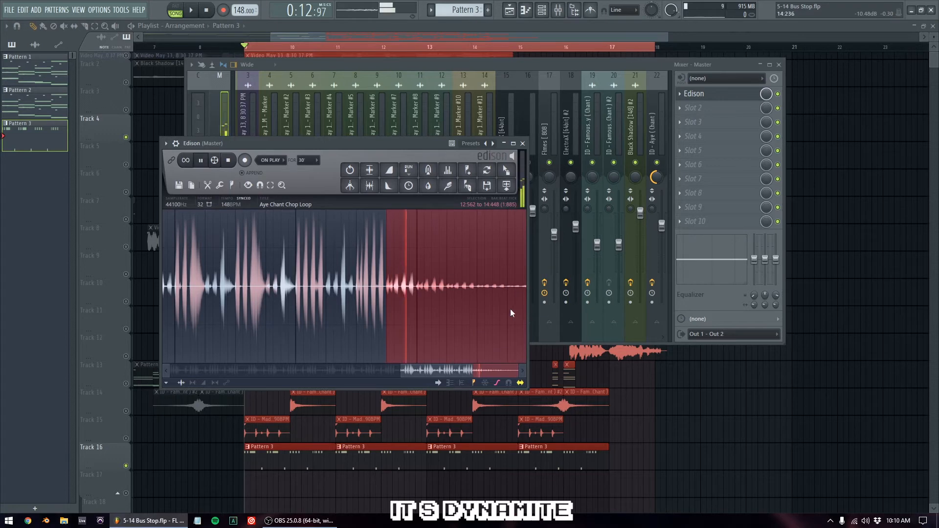
scroll(454, 304, "down", 3)
left_click(397, 277)
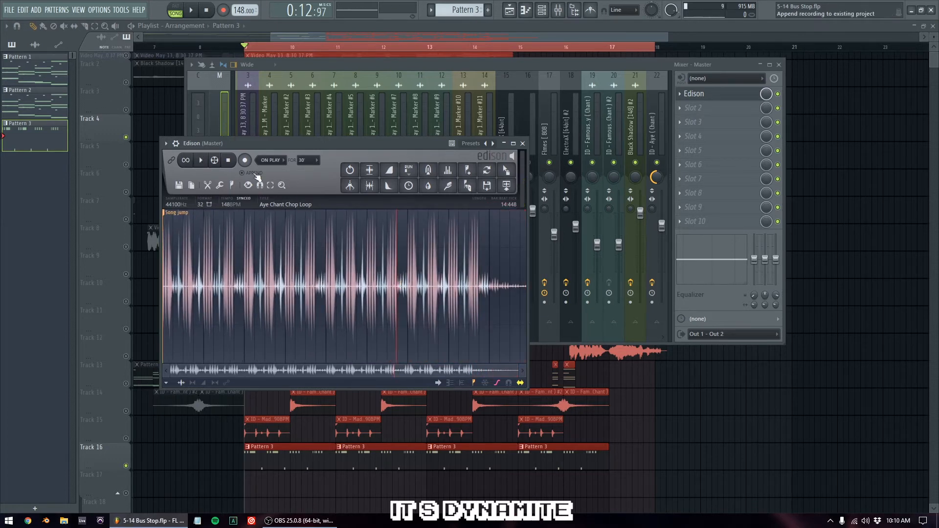
Start saving the Edison sample to a file and create a folder named Chop loops on the Desktop.
left_click(179, 185)
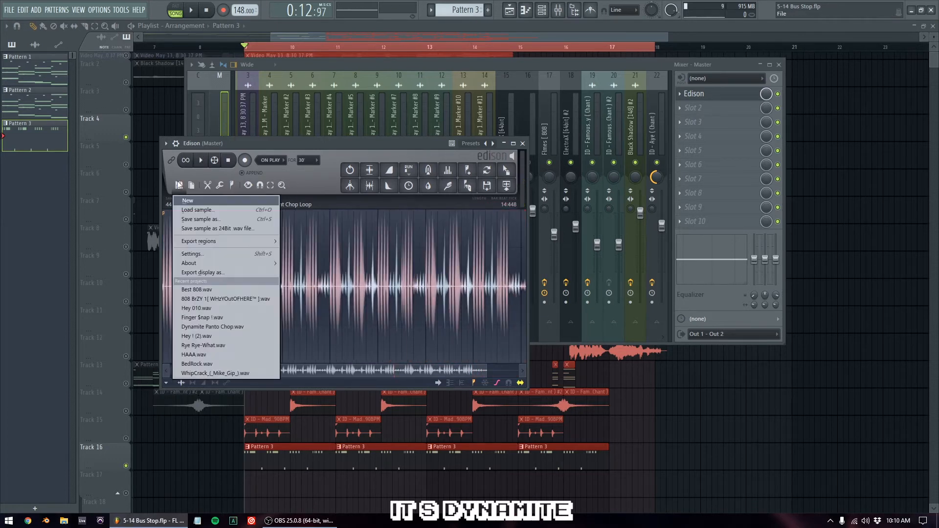
left_click(203, 219)
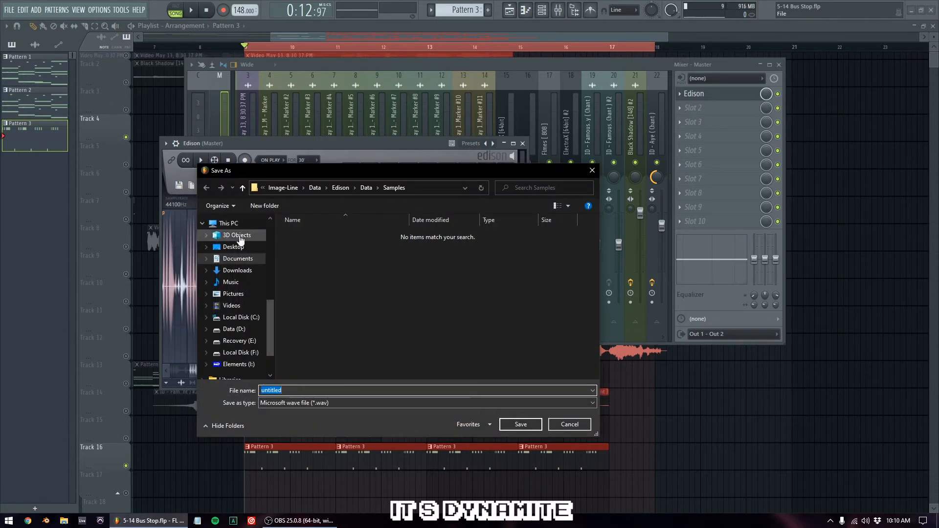
left_click(245, 282)
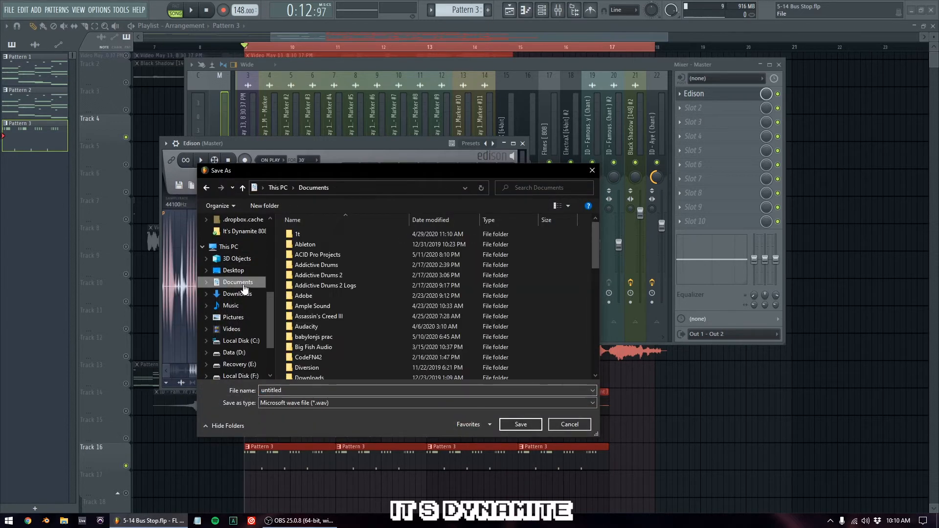
left_click(237, 270)
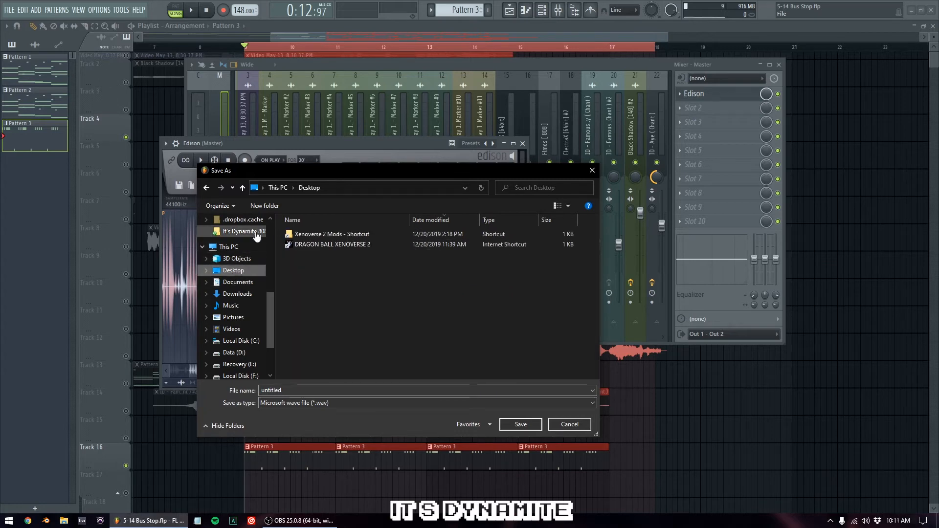
left_click(265, 204)
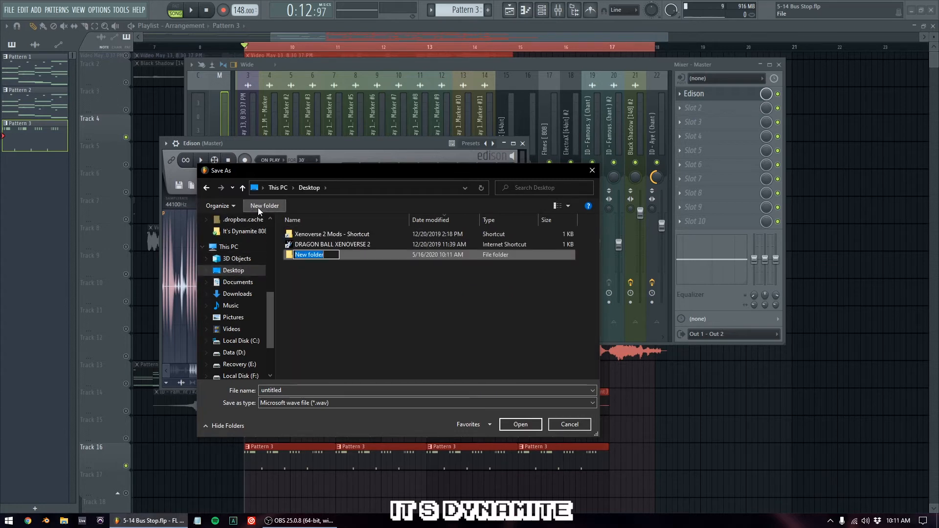
type("CHop ")
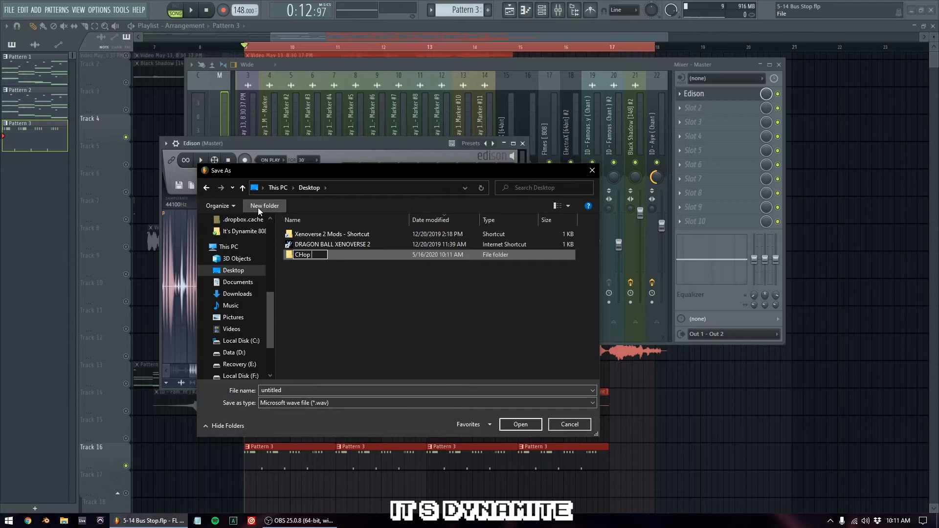
type("loops")
key("BackSpace")
type("h")
Save the sample as the wave file Aye Chant Chop Loop inside the Chop loops folder.
double_click(295, 392)
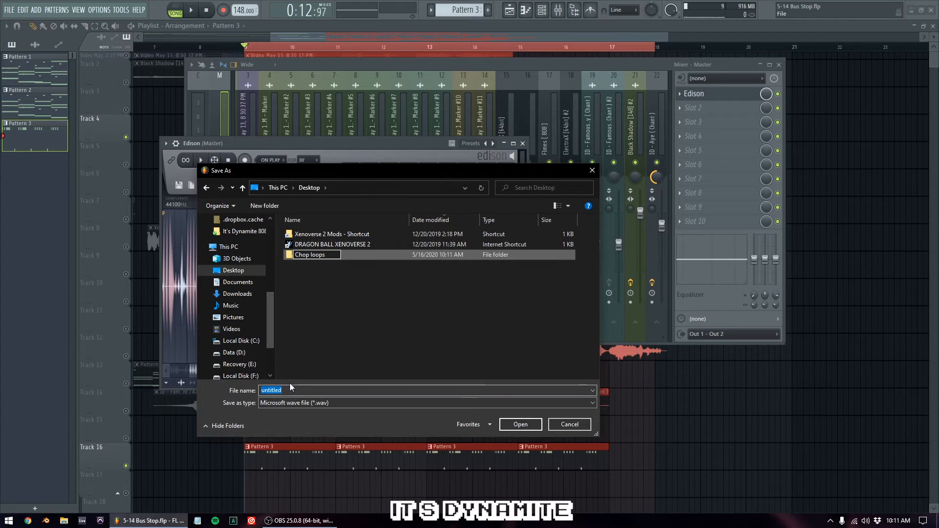
double_click(290, 390)
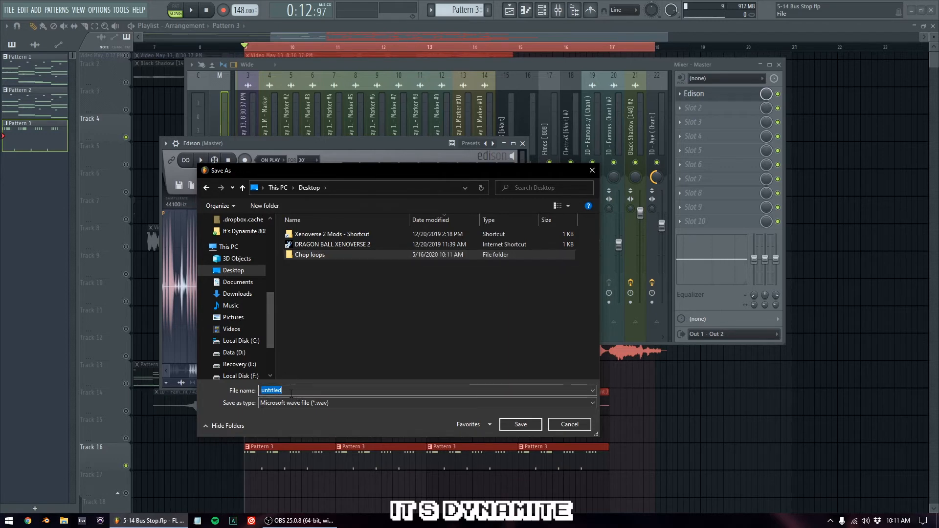
type("Aye Chant Chop Loop")
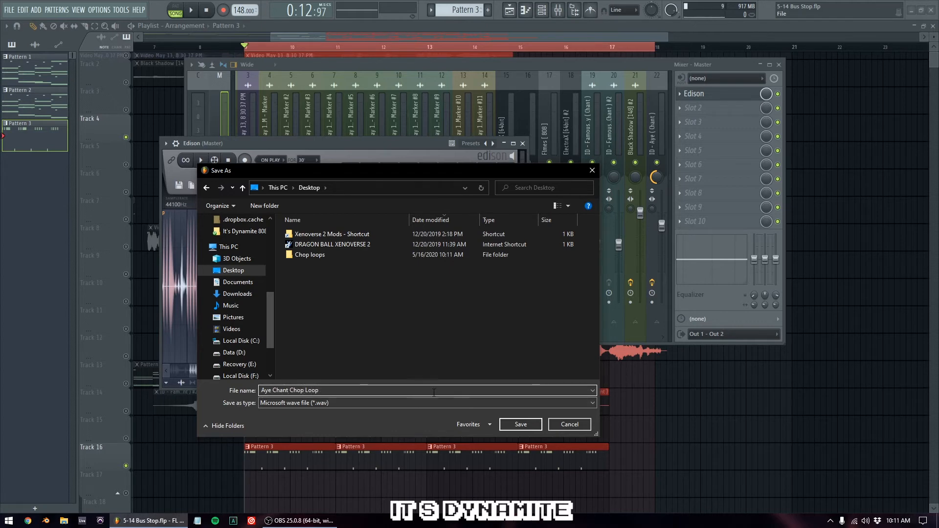
double_click(421, 256)
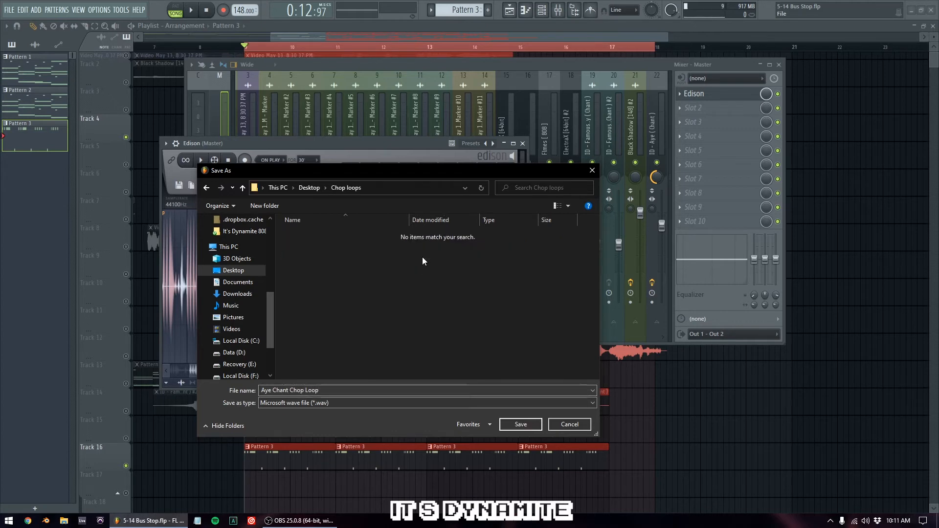
left_click(521, 425)
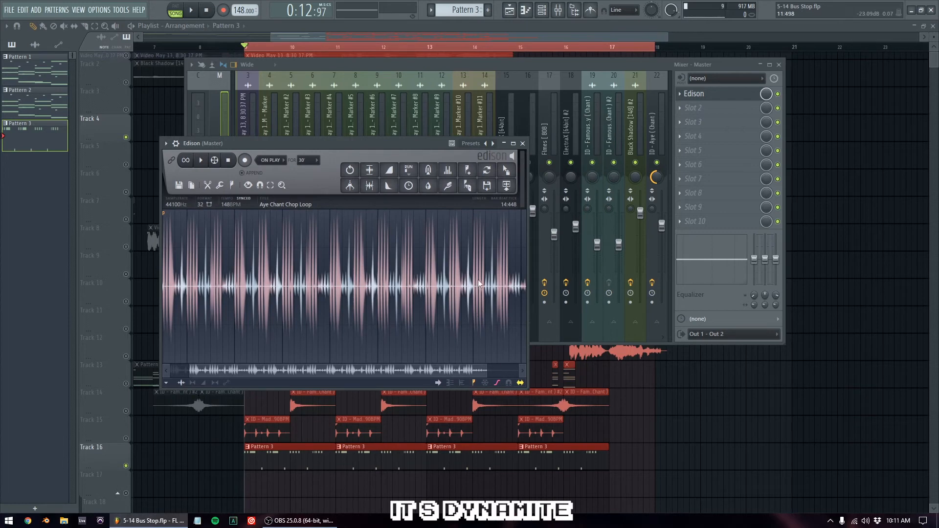
Return to the Playlist and rename Track 16, which holds the Pattern 3 clips, as Aye Chant Chop Loop.
left_click(721, 362)
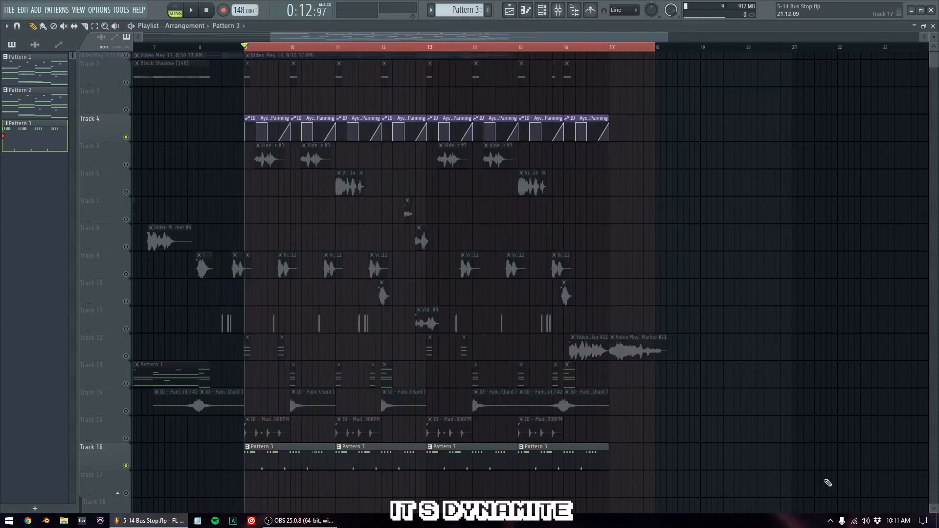
scroll(732, 329, "down", 1)
scroll(763, 390, "up", 1)
scroll(763, 390, "left", 1)
scroll(725, 375, "right", 2)
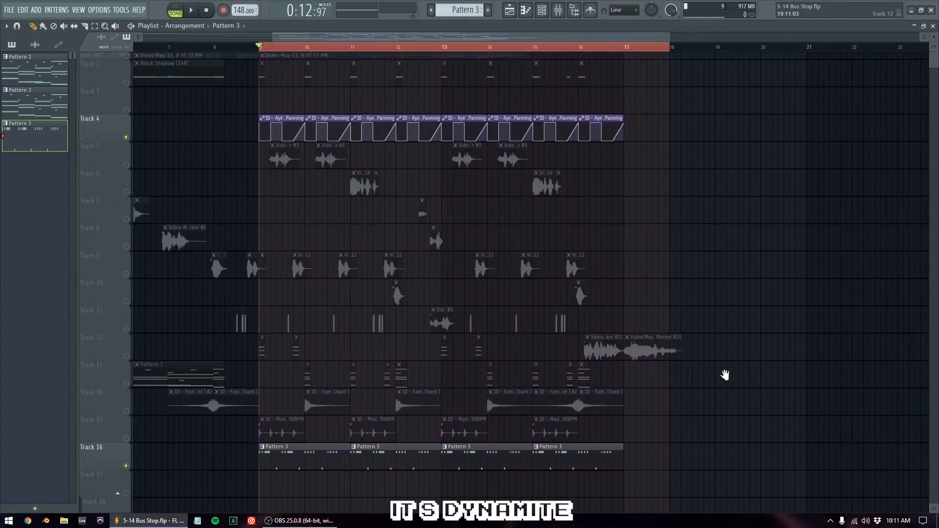
right_click(98, 462)
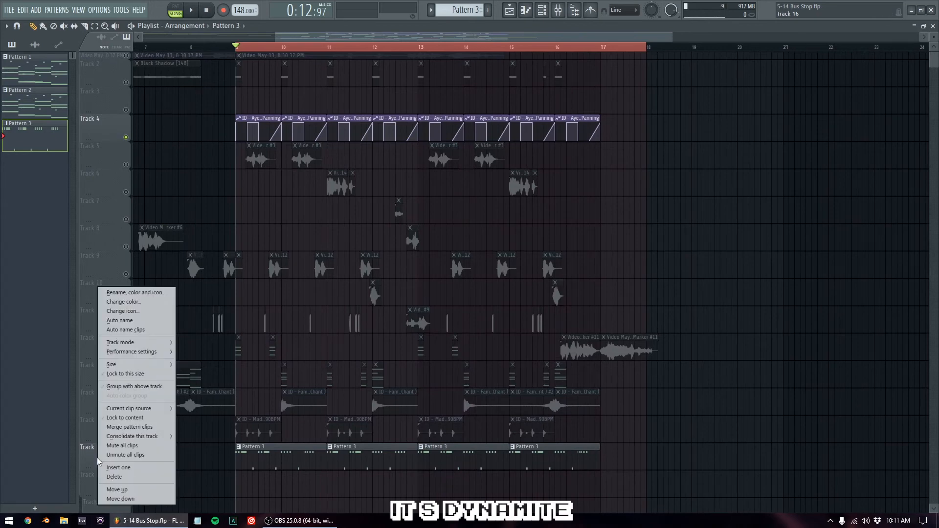
left_click(196, 468)
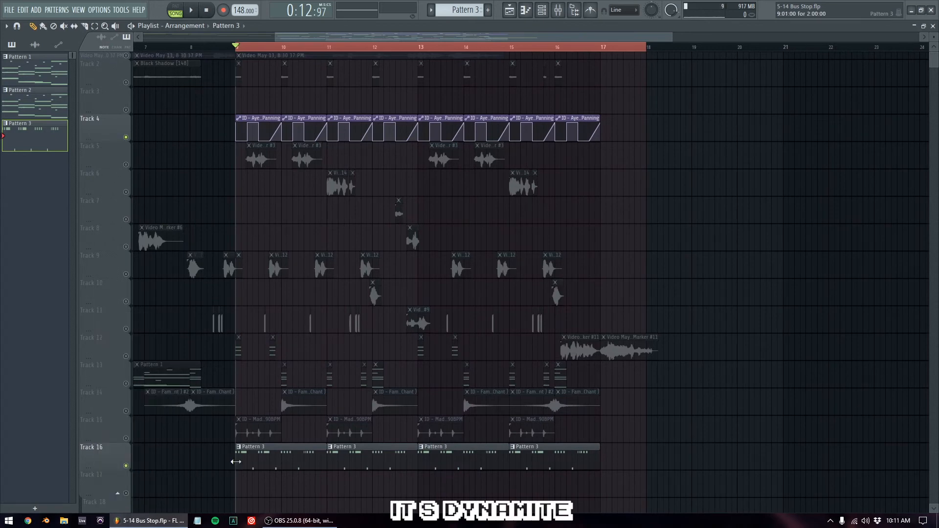
scroll(236, 462, "down", 5)
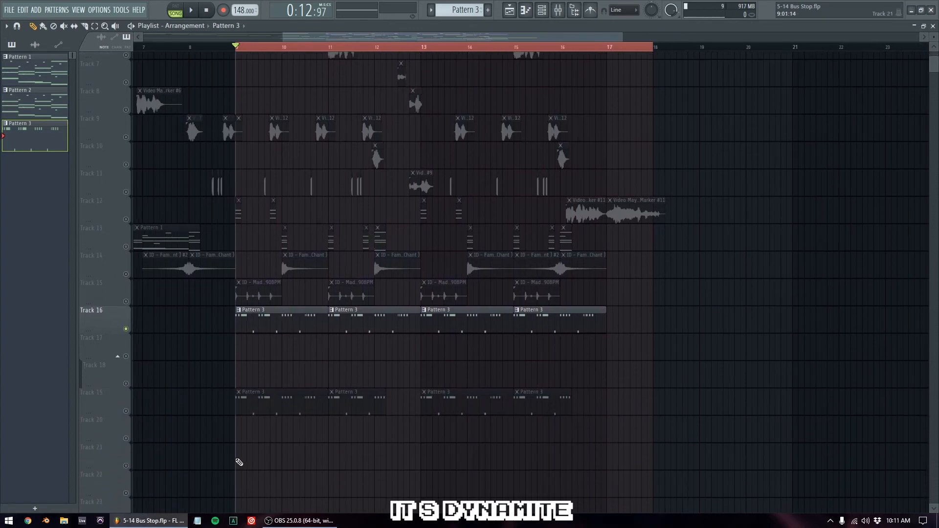
scroll(239, 462, "up", 2)
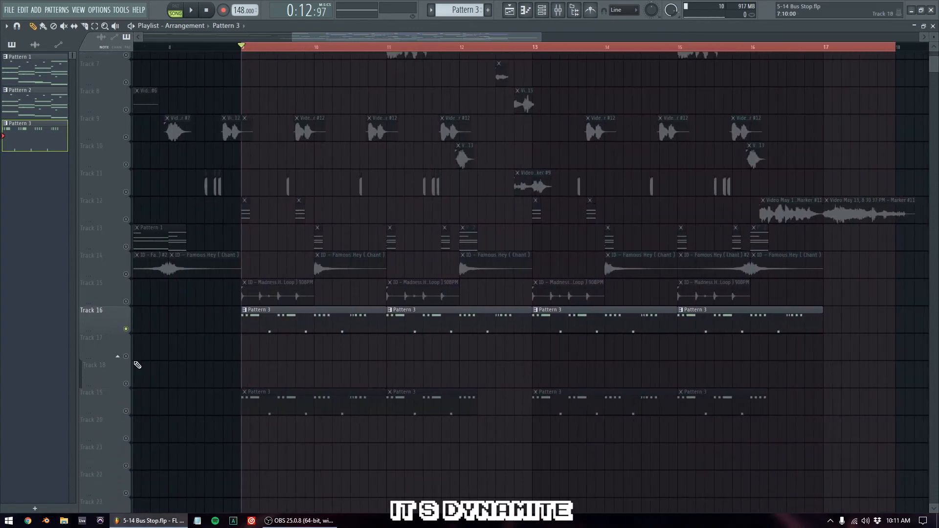
right_click(101, 315)
left_click(122, 295)
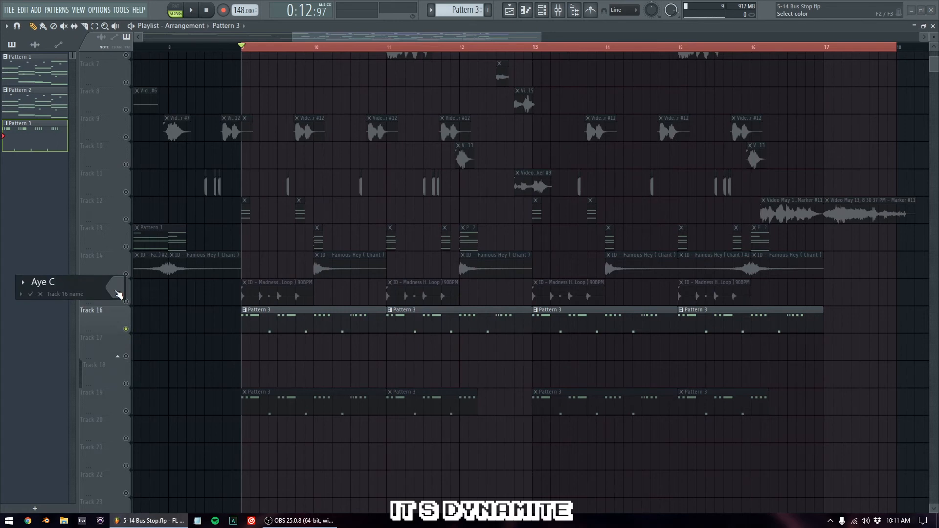
type("Aye Chant Chop Loop")
key("Return")
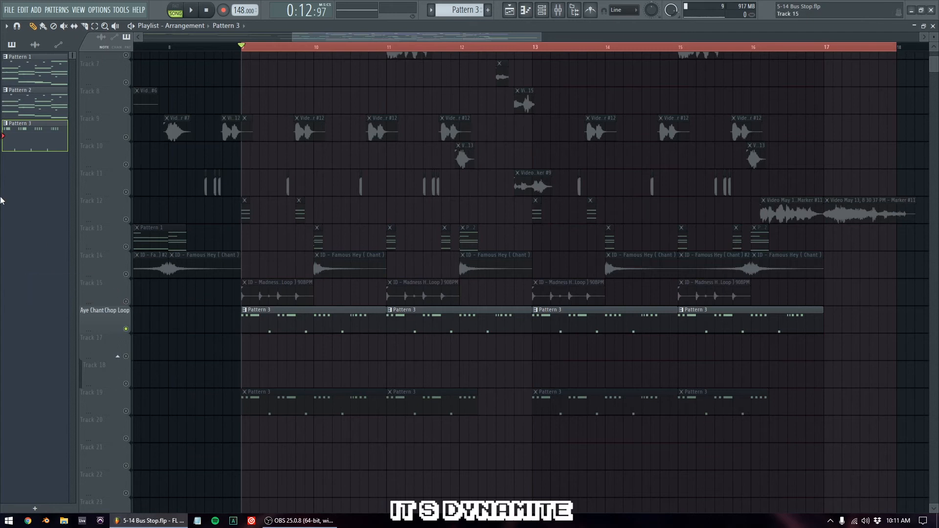
Consolidate the Aye Chant Chop Loop track from track start by rendering it to WAV, and close all the plugin windows.
right_click(107, 316)
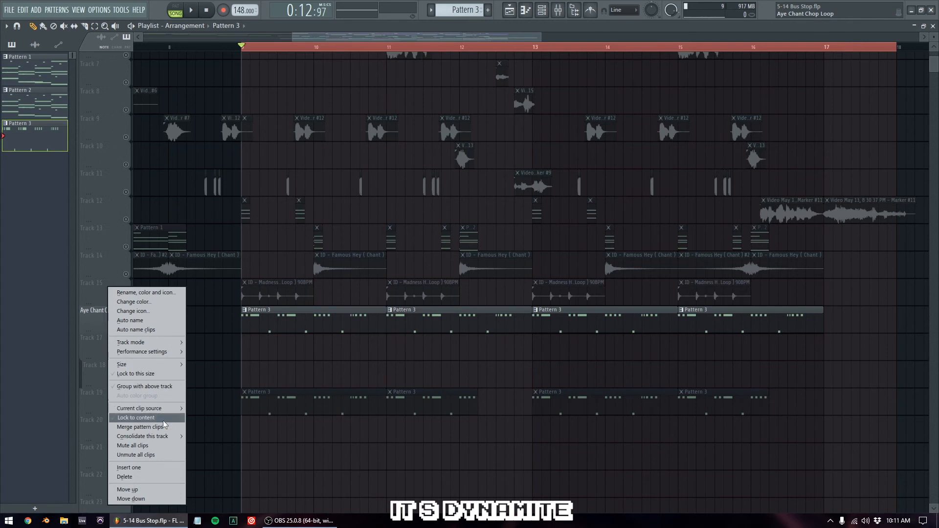
mouse_move(166, 438)
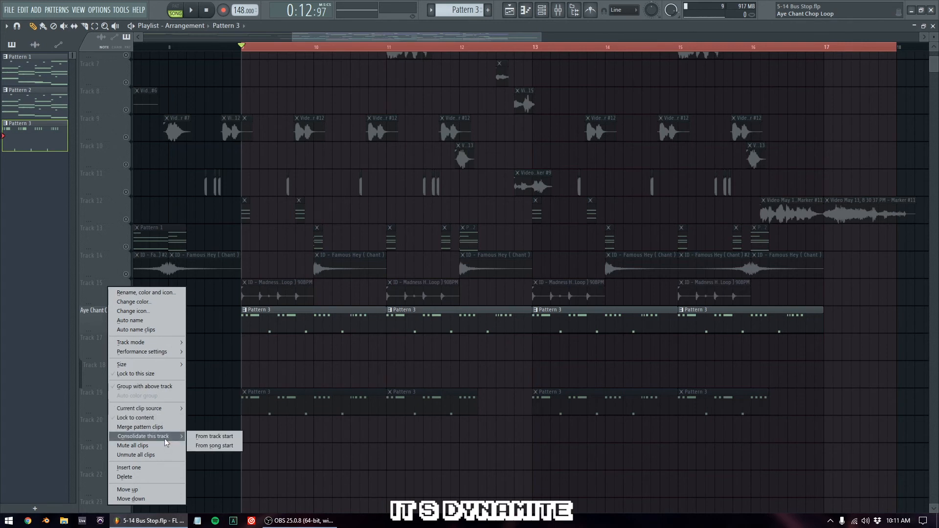
left_click(196, 436)
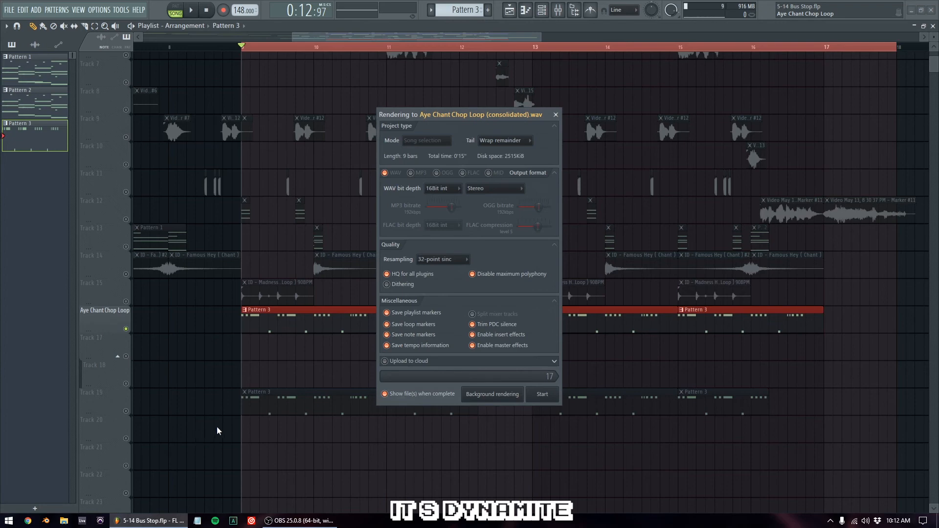
left_click(548, 395)
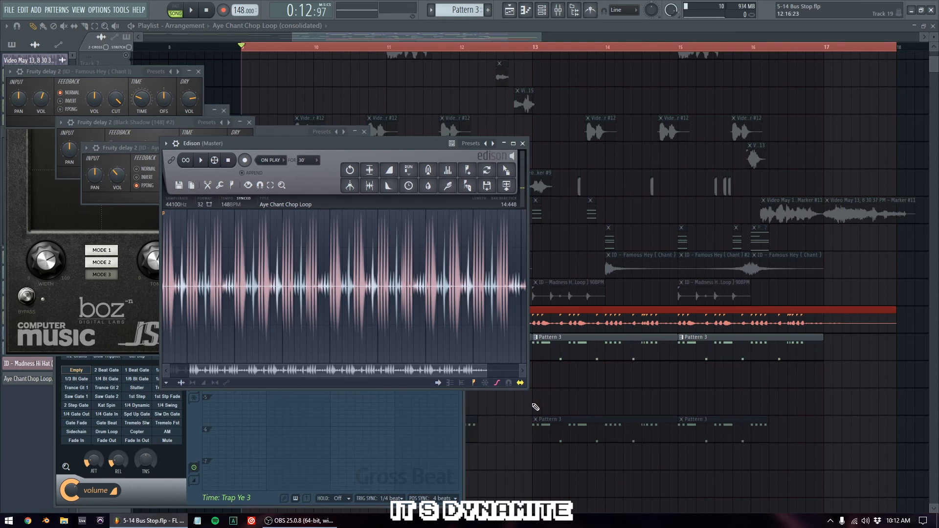
key("F12")
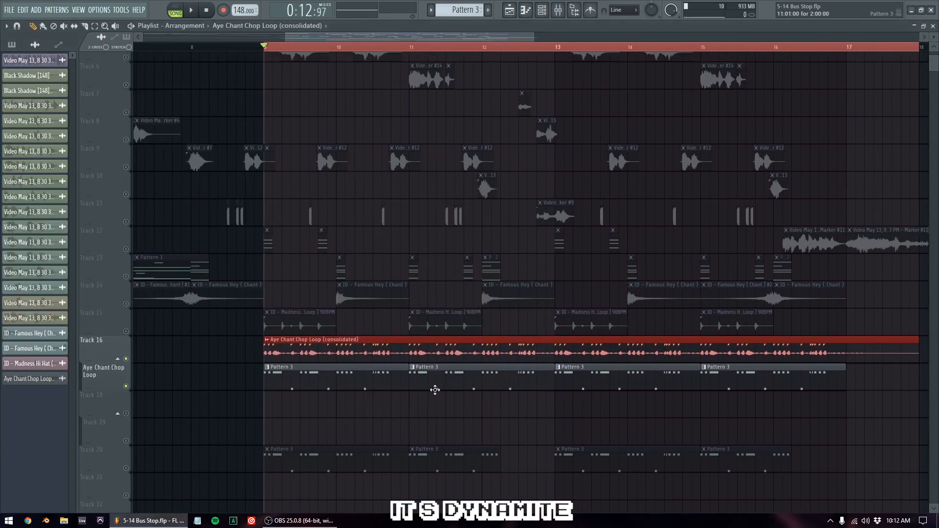
Inspect the consolidated clip's channel settings and browse the Rendered folder holding its audio file, leaving both without changes.
double_click(386, 348)
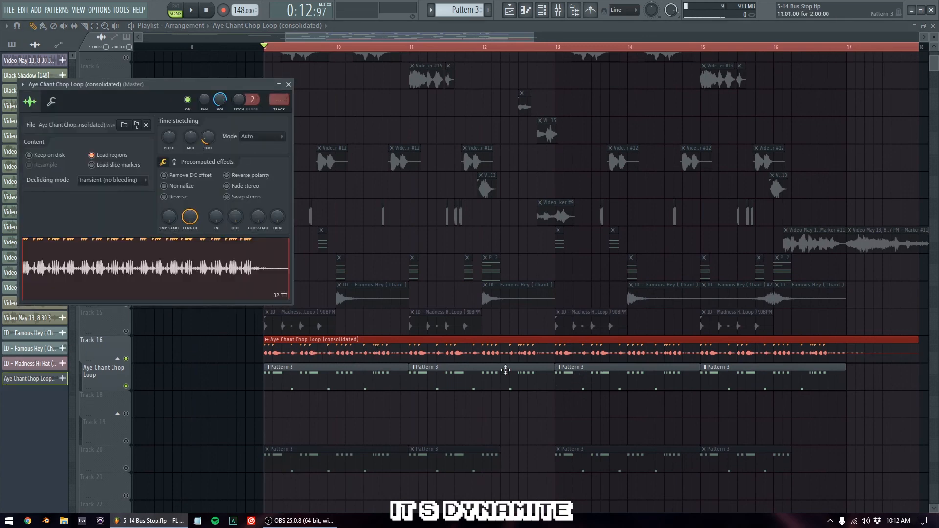
left_click(506, 349)
left_click(508, 350)
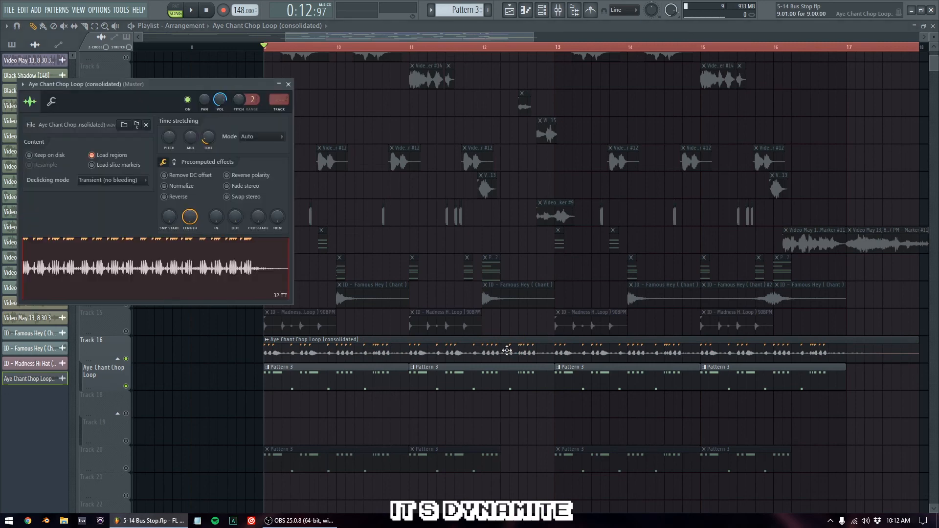
left_click(123, 125)
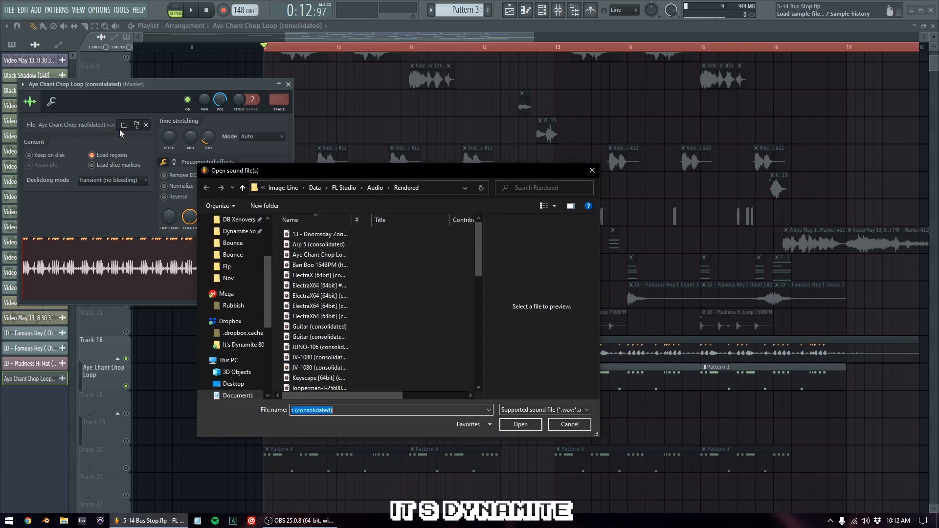
scroll(381, 323, "down", 3)
scroll(384, 320, "up", 4)
left_click(570, 424)
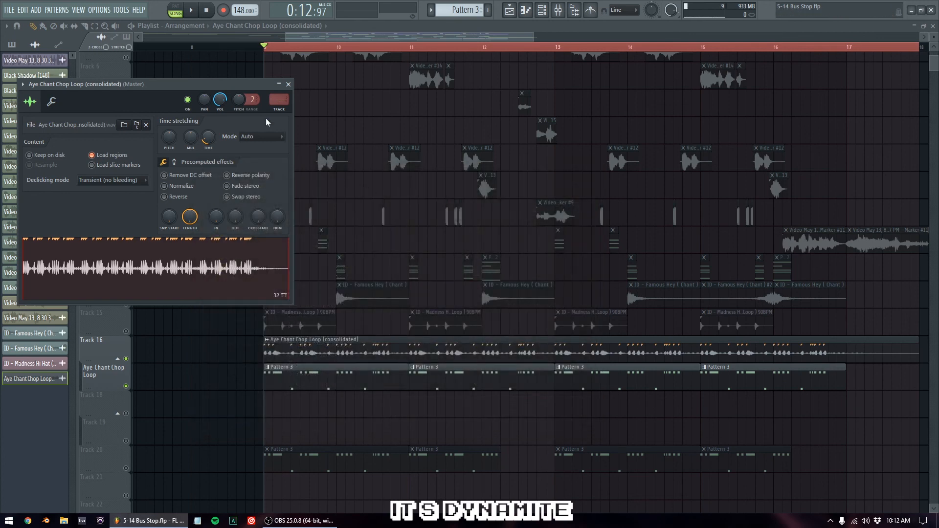
left_click(288, 84)
Delete the consolidated Aye Chant Chop Loop audio clip from Track 16 in the Playlist.
scroll(461, 189, "right", 3)
scroll(378, 210, "up", 1)
scroll(387, 220, "down", 3)
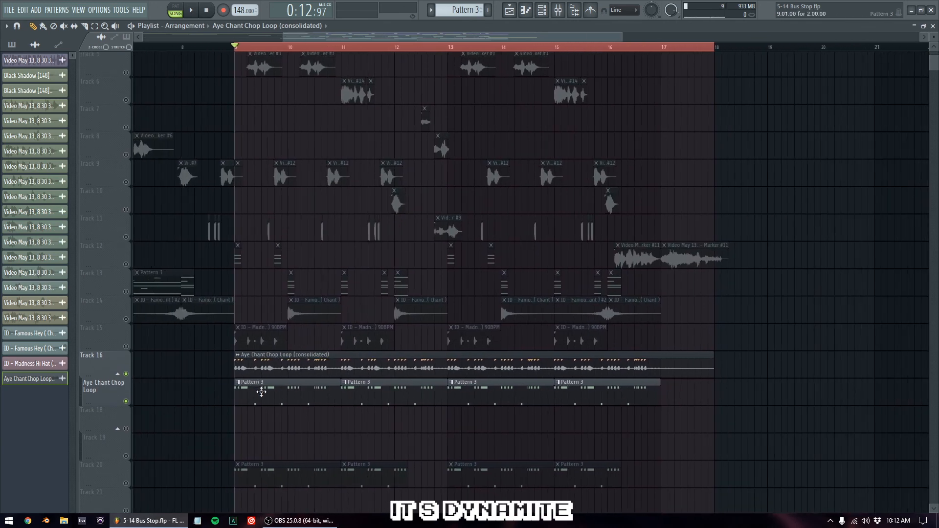
right_click(266, 369)
scroll(235, 395, "up", 3)
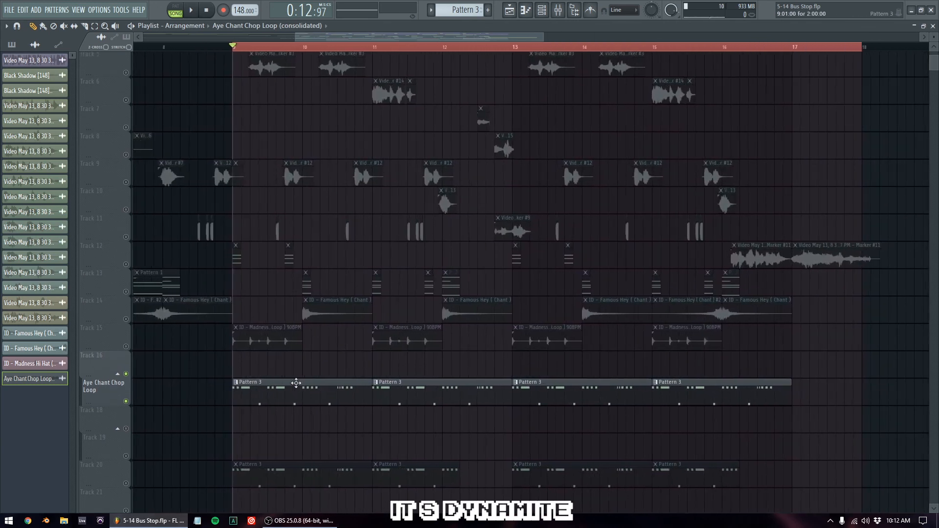
left_click(9, 10)
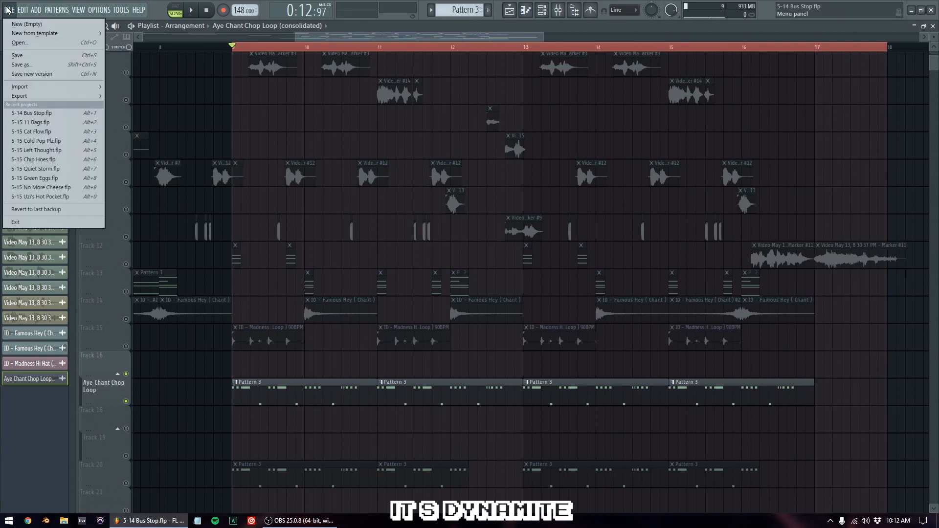
left_click(190, 369)
scroll(281, 153, "down", 3)
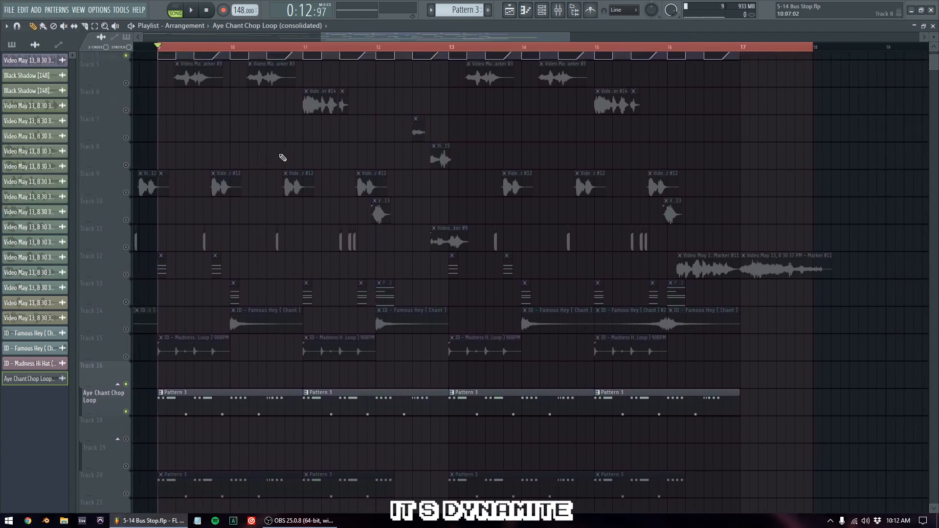
left_click_drag(286, 160, 287, 206)
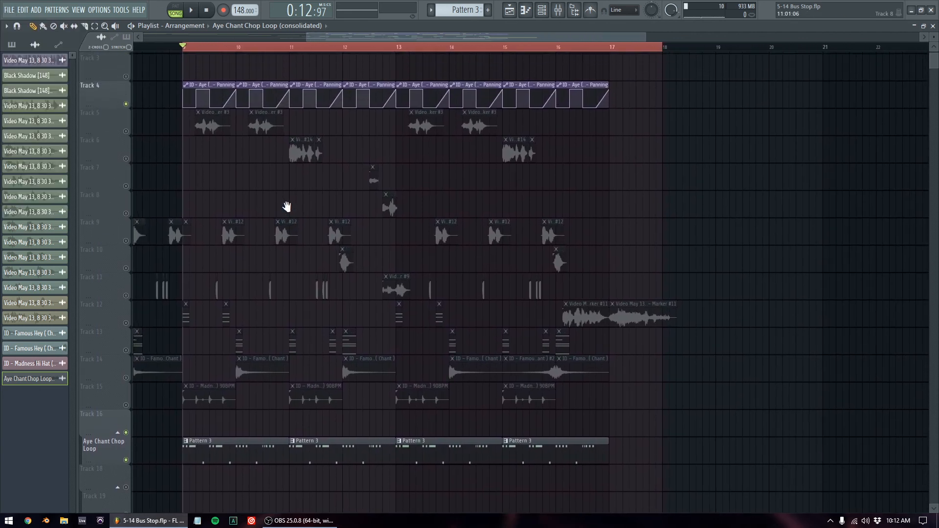